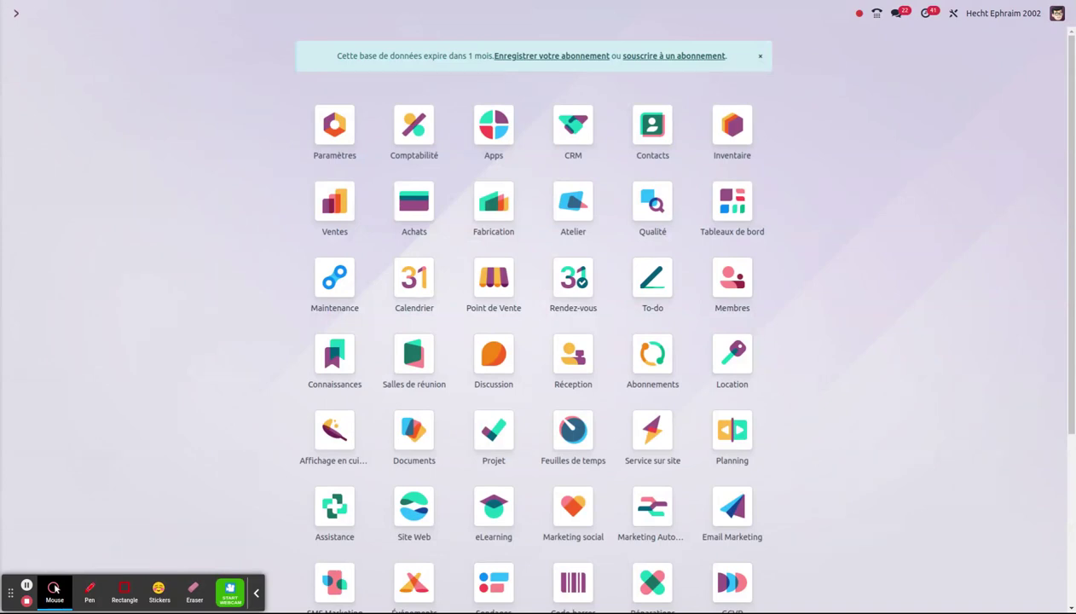
Go to the customer follow-up reports in Comptabilité and open the report for Deco Addict.
click(431, 129)
click(183, 13)
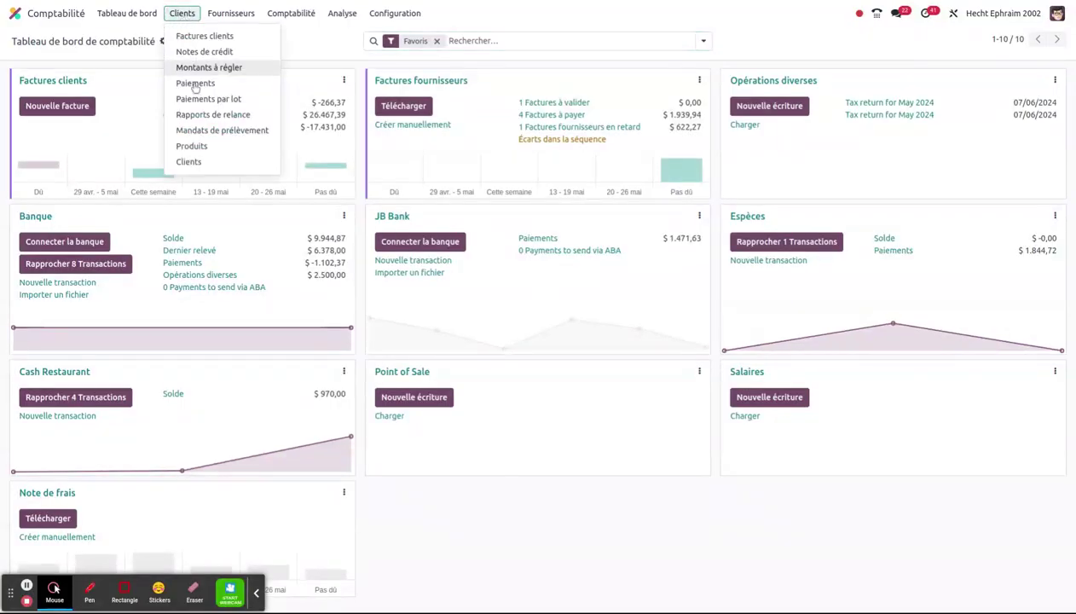
click(213, 114)
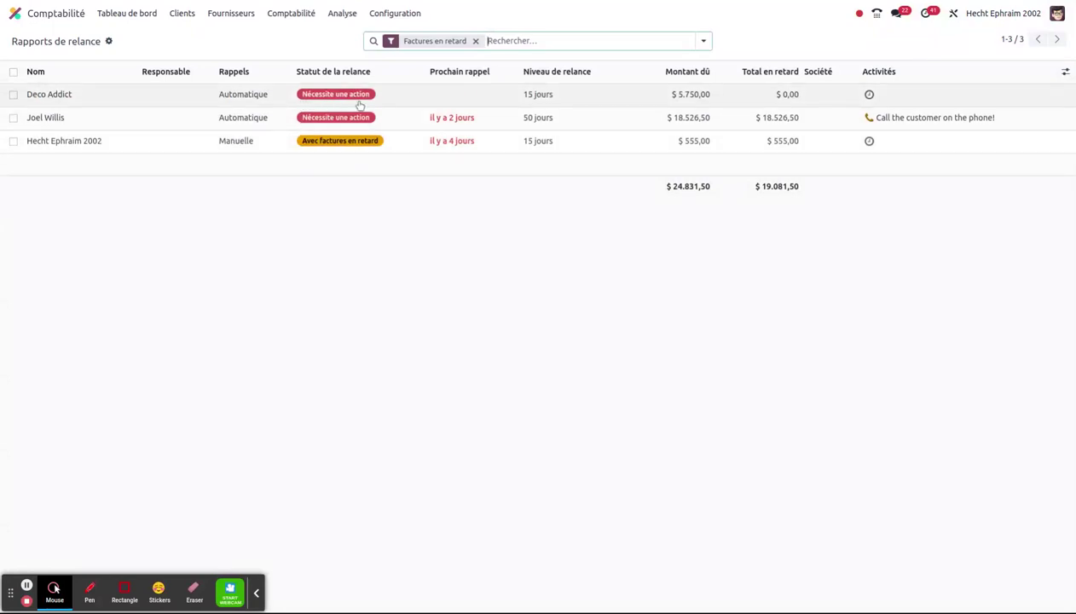
click(91, 104)
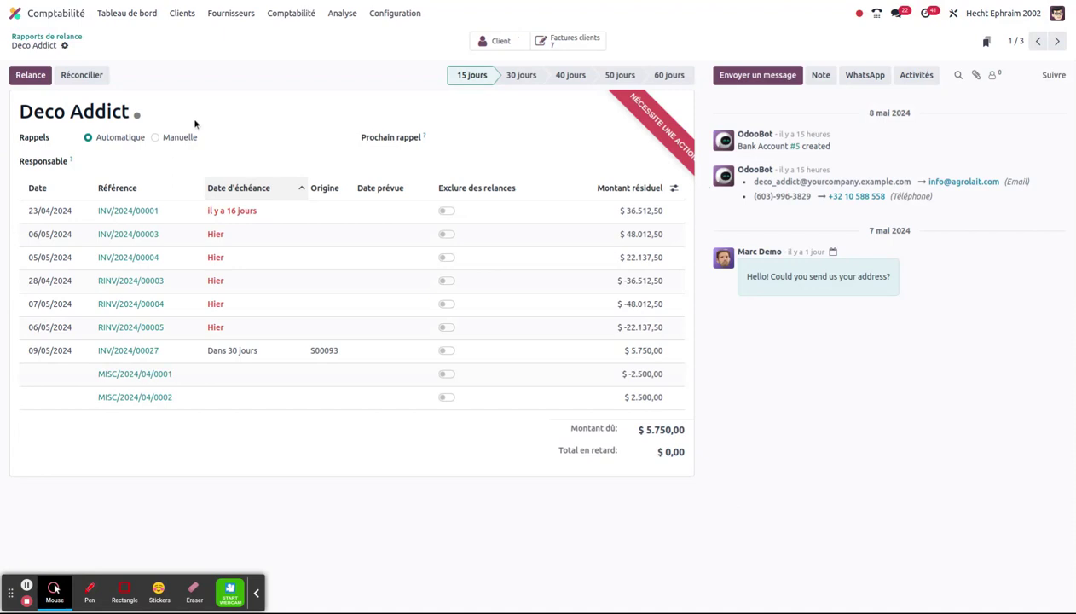
View invoice INV/2024/00001 from Deco Addict's follow-up report and return to the list of follow-up reports.
click(132, 214)
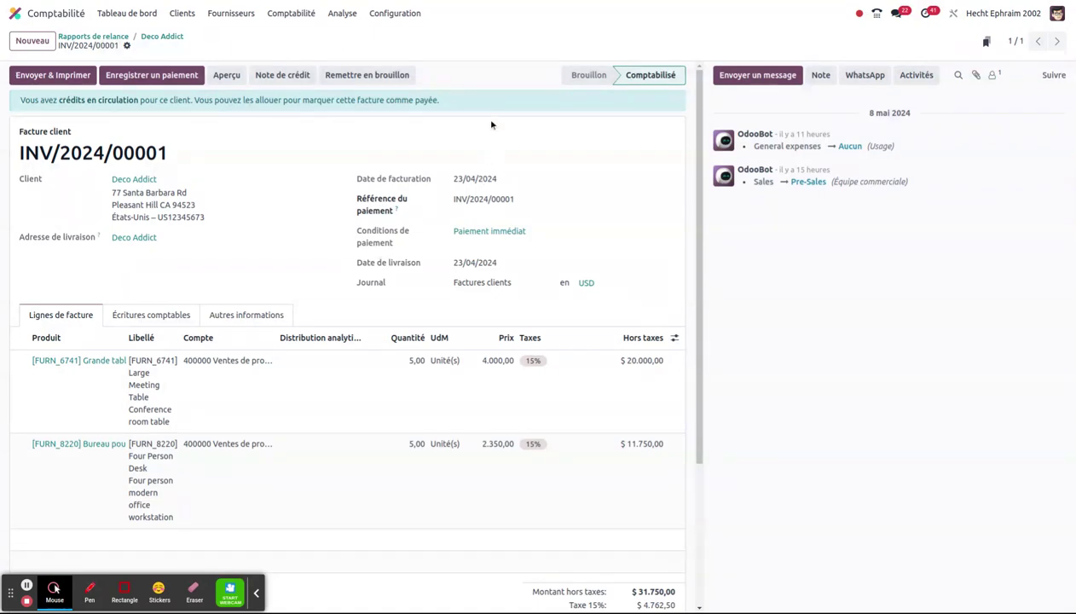
click(162, 36)
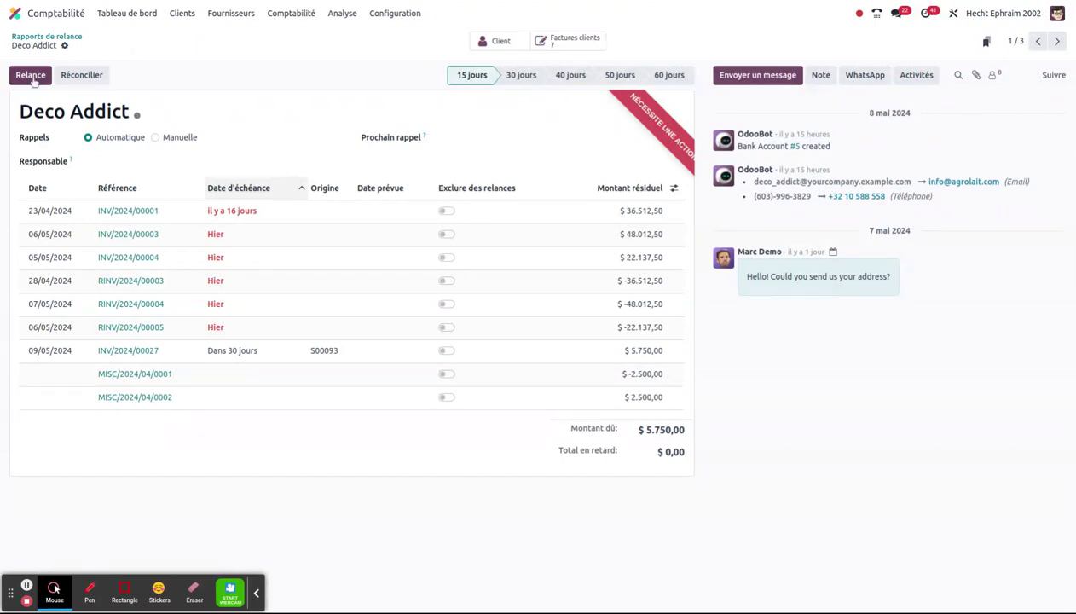
click(46, 37)
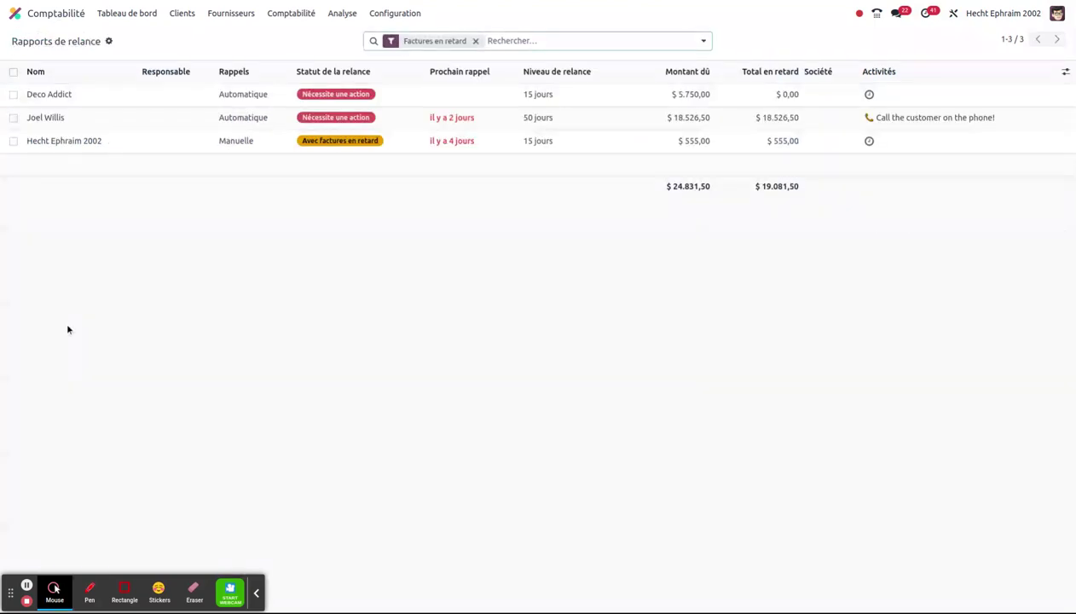
Process the automatic follow-ups for all three customers in the follow-up reports list.
click(13, 71)
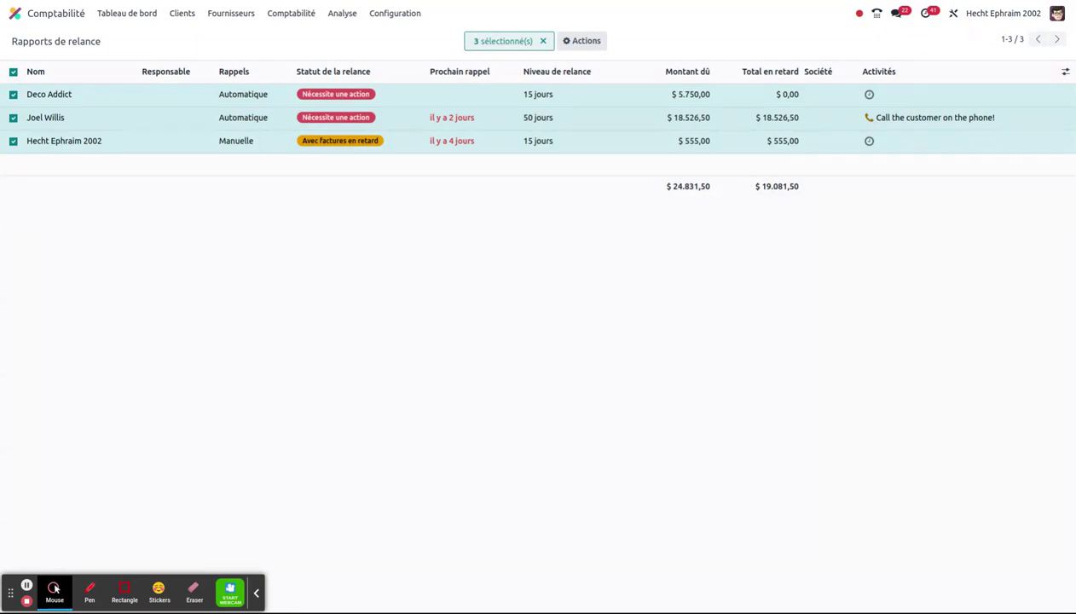
click(13, 95)
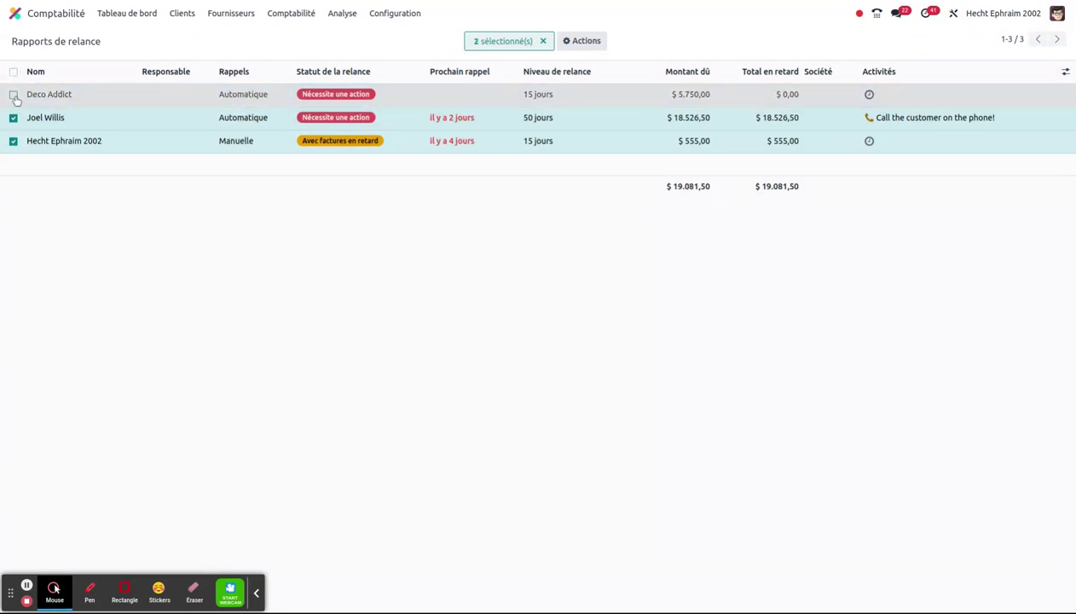
click(13, 94)
click(13, 118)
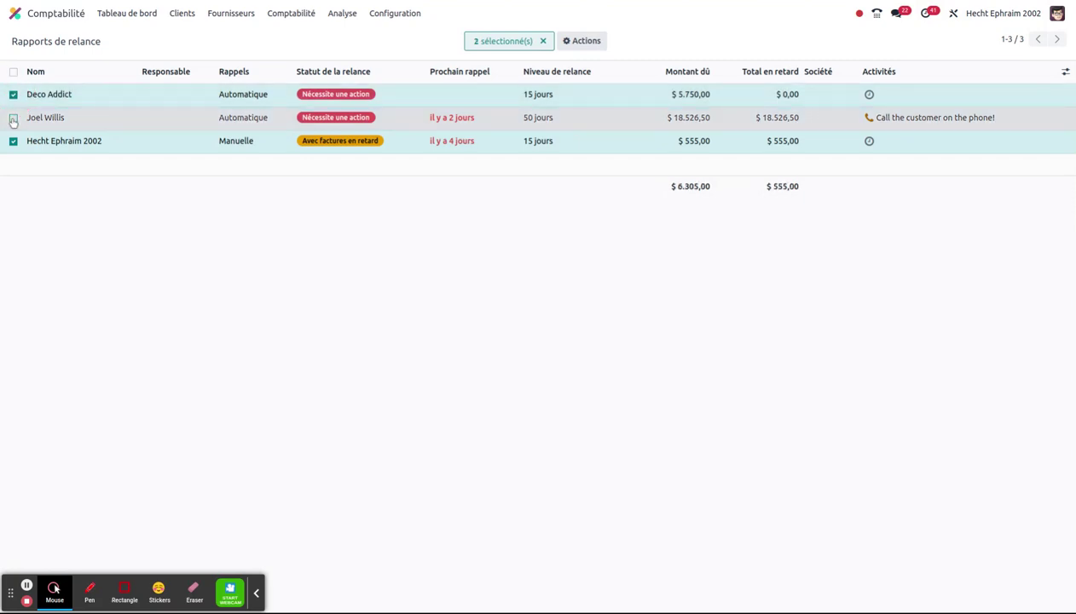
click(13, 117)
click(586, 42)
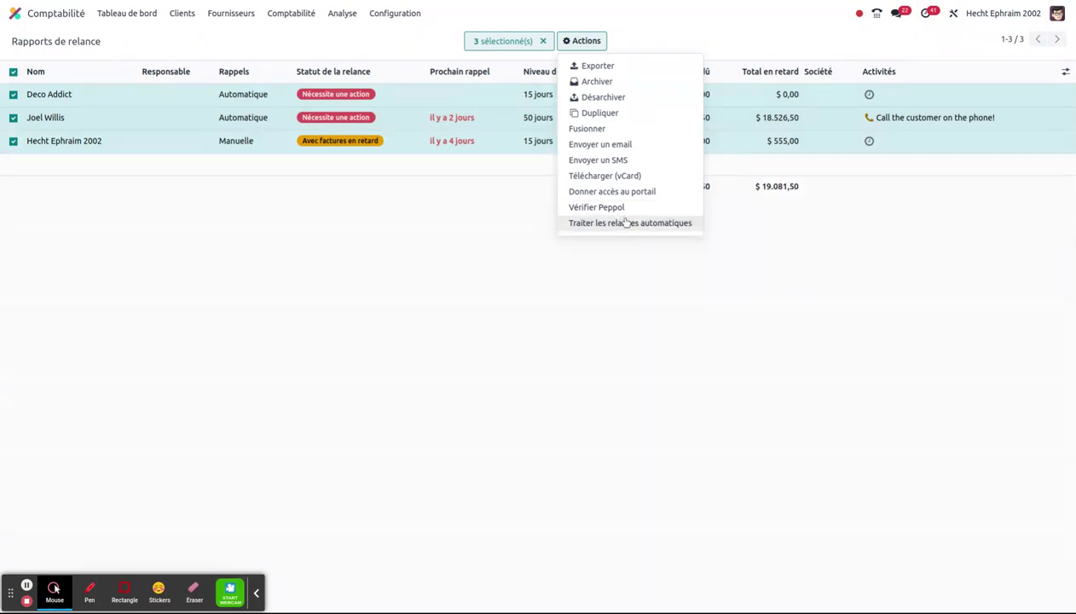
click(677, 223)
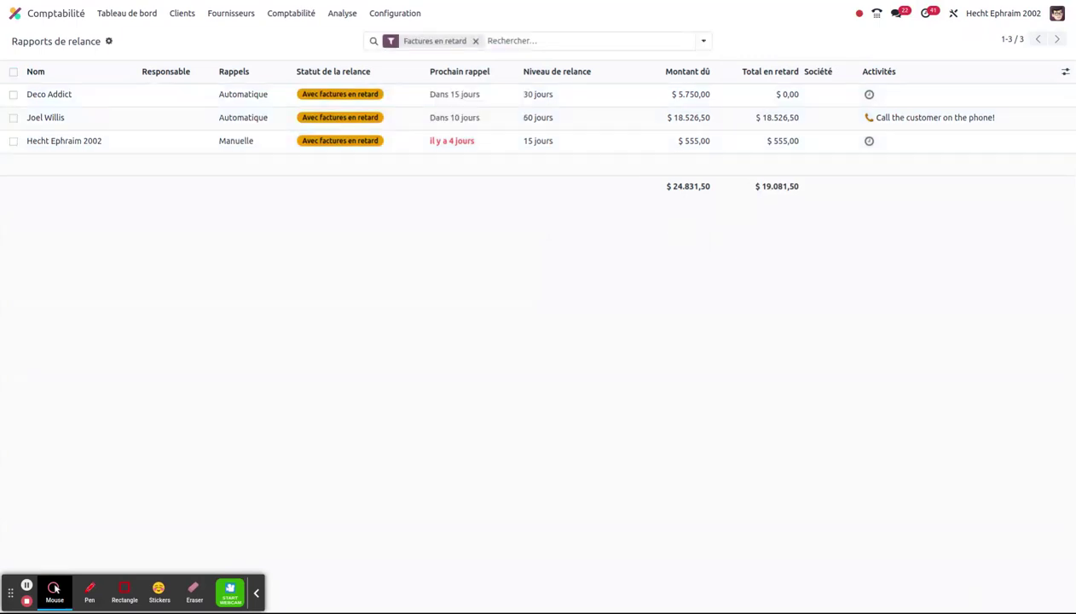
Open Deco Addict's follow-up report and review the Pending Invoices message and its invoice table in the communication history.
click(113, 96)
scroll(1001, 278, up, 5)
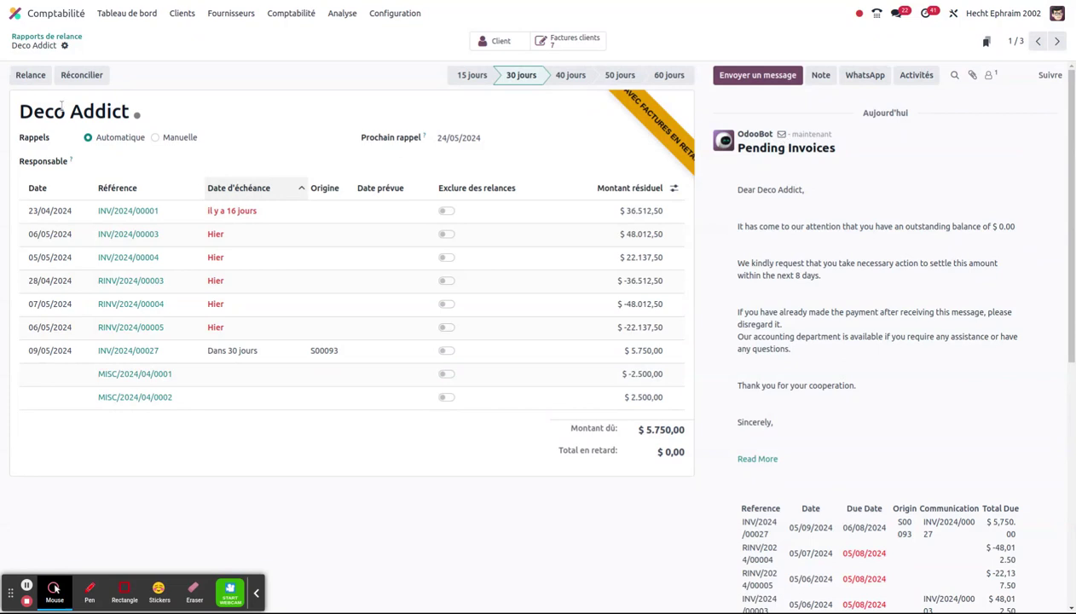
scroll(888, 326, down, 1)
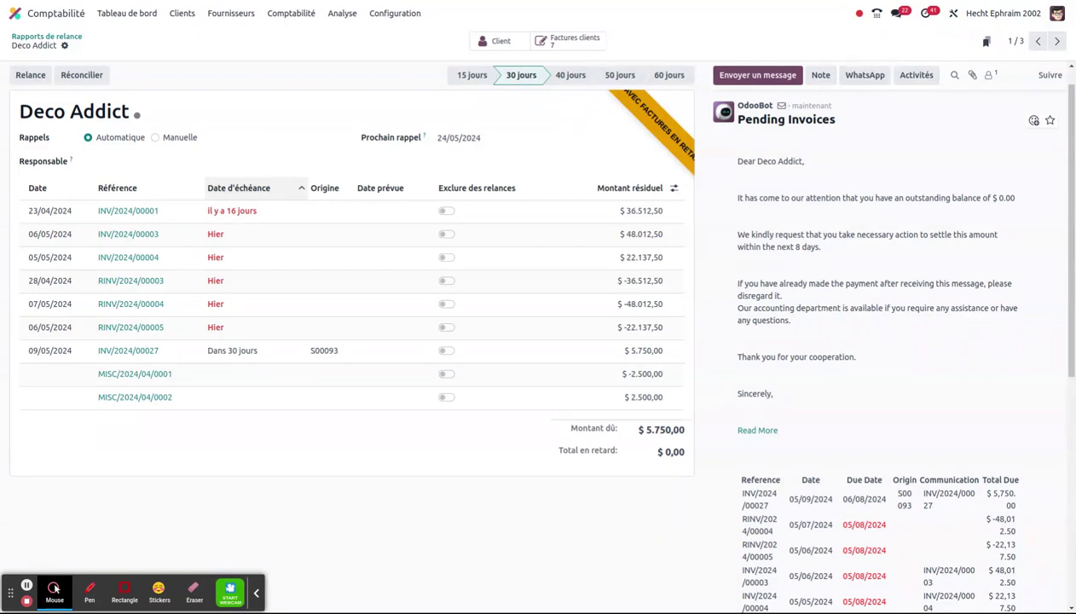
scroll(889, 256, down, 6)
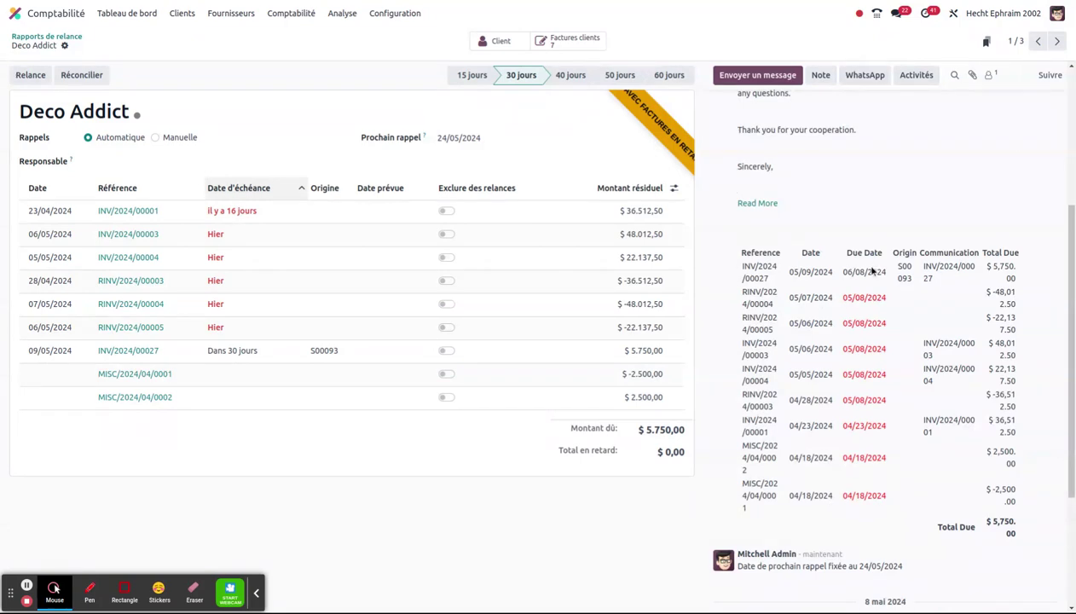
scroll(899, 449, down, 1)
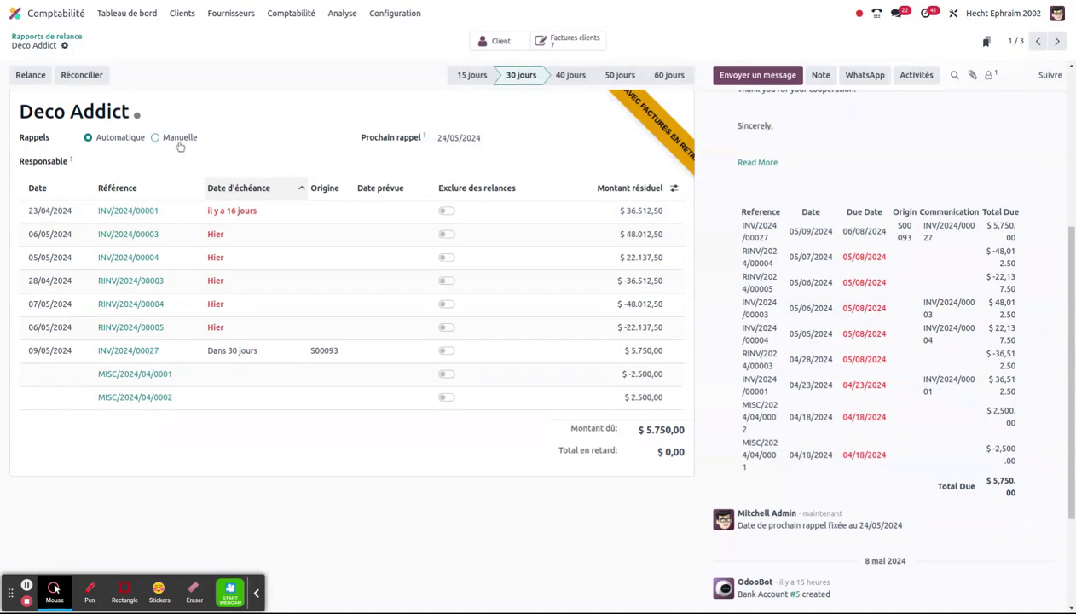
Open the accounting configuration of follow-up levels to review the delay and reminder actions of each level.
click(405, 17)
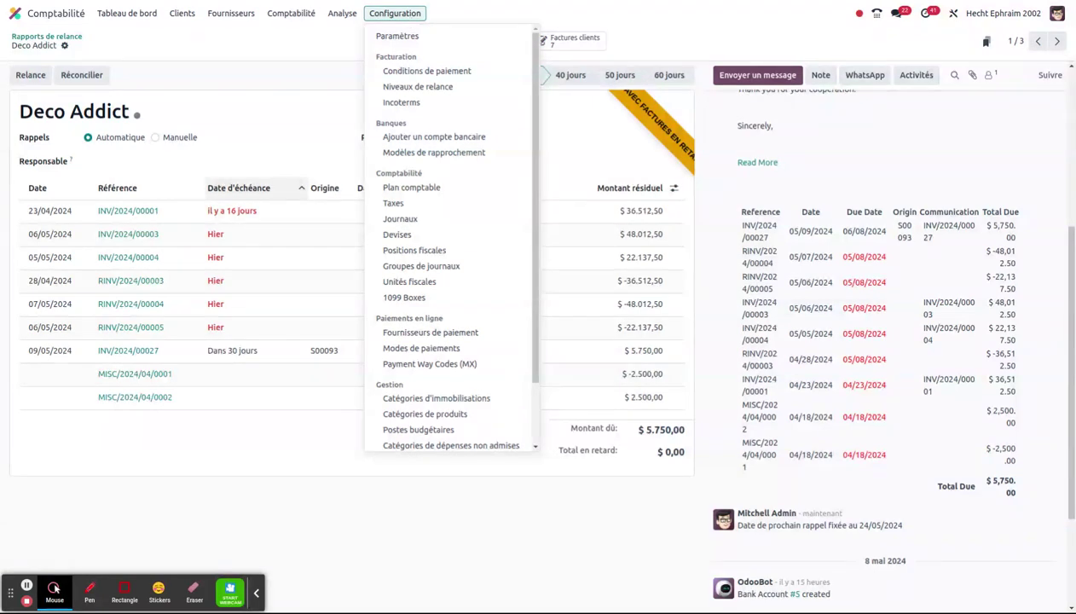
click(271, 83)
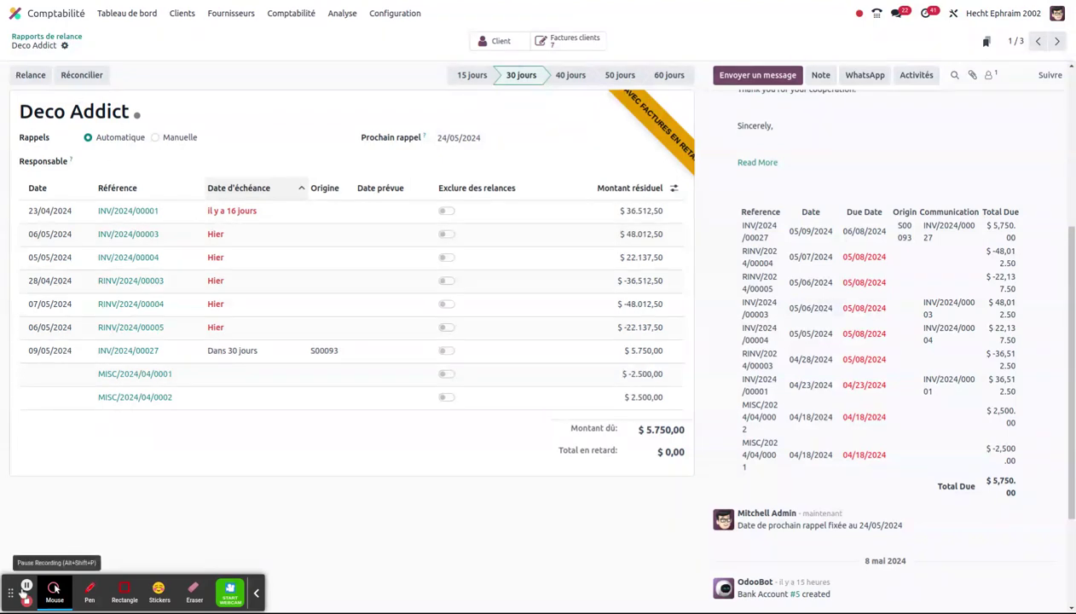
click(392, 17)
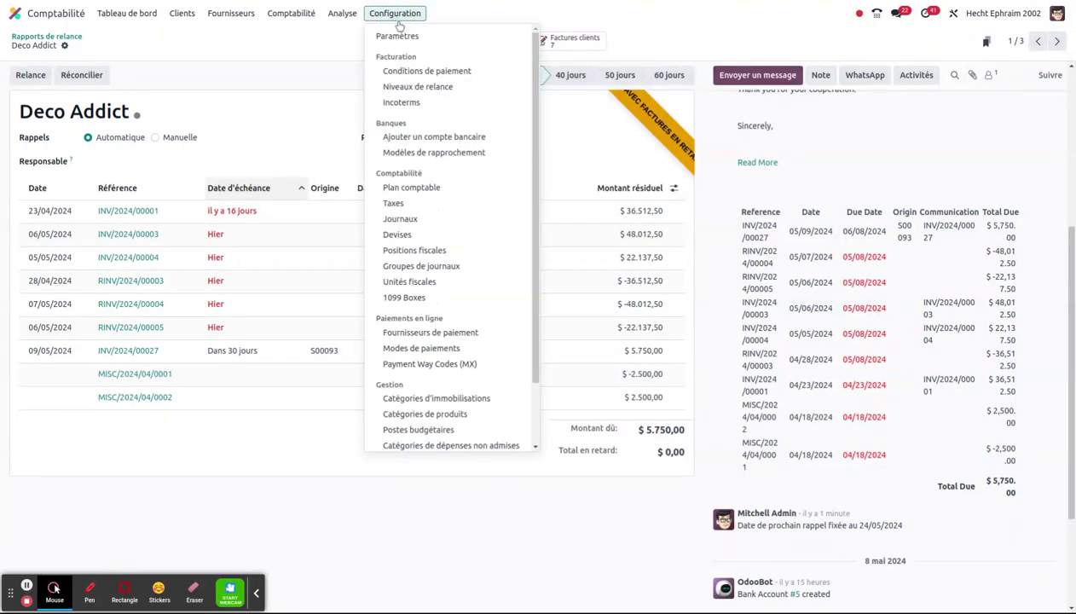
click(437, 96)
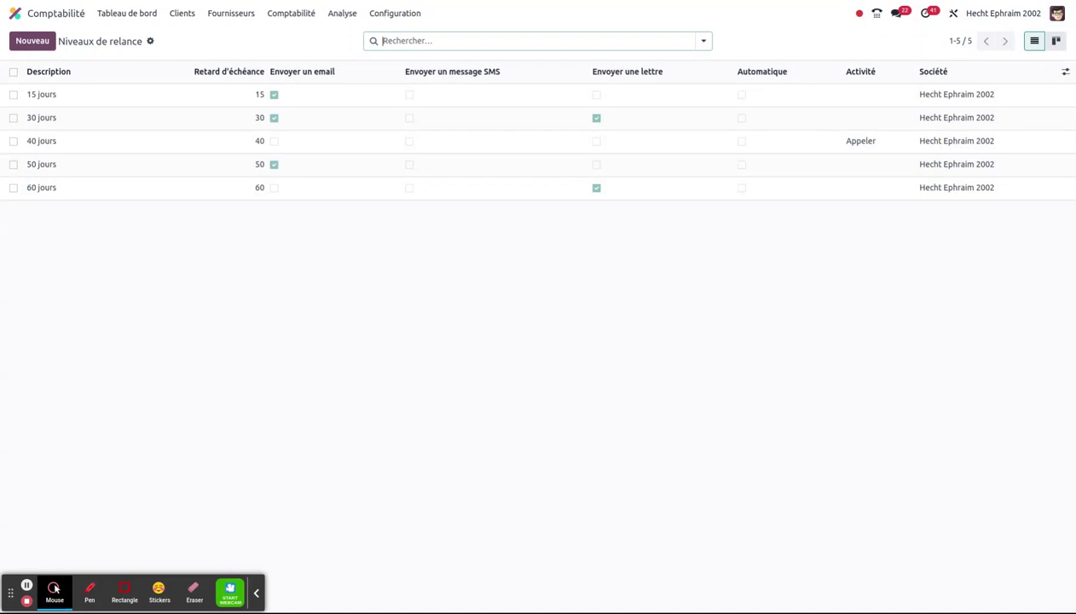
Go back to the customer follow-up reports and reopen the report for Deco Addict.
click(182, 14)
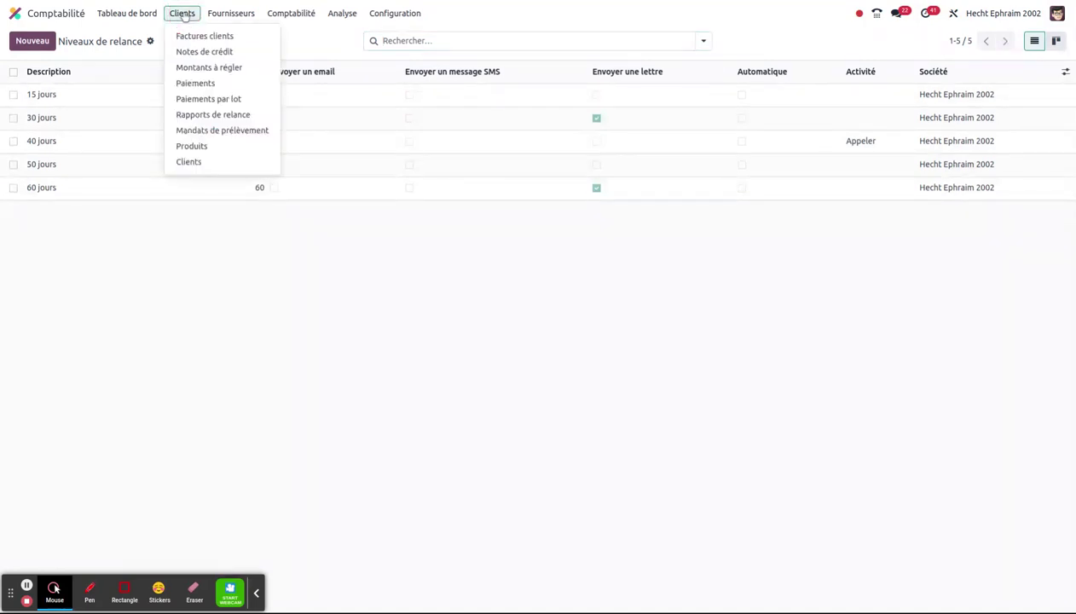
click(248, 114)
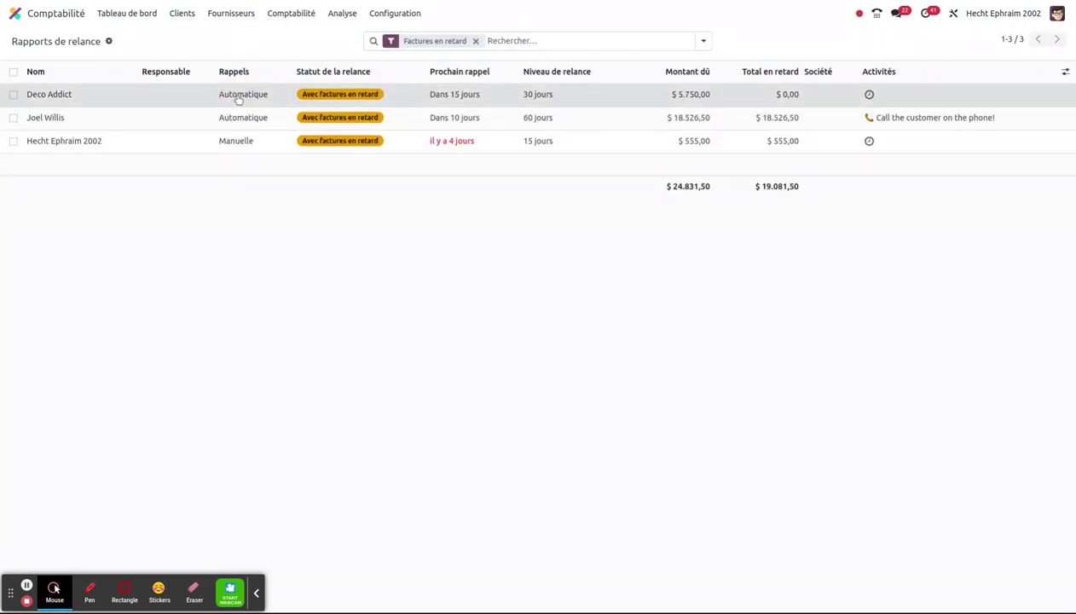
click(239, 95)
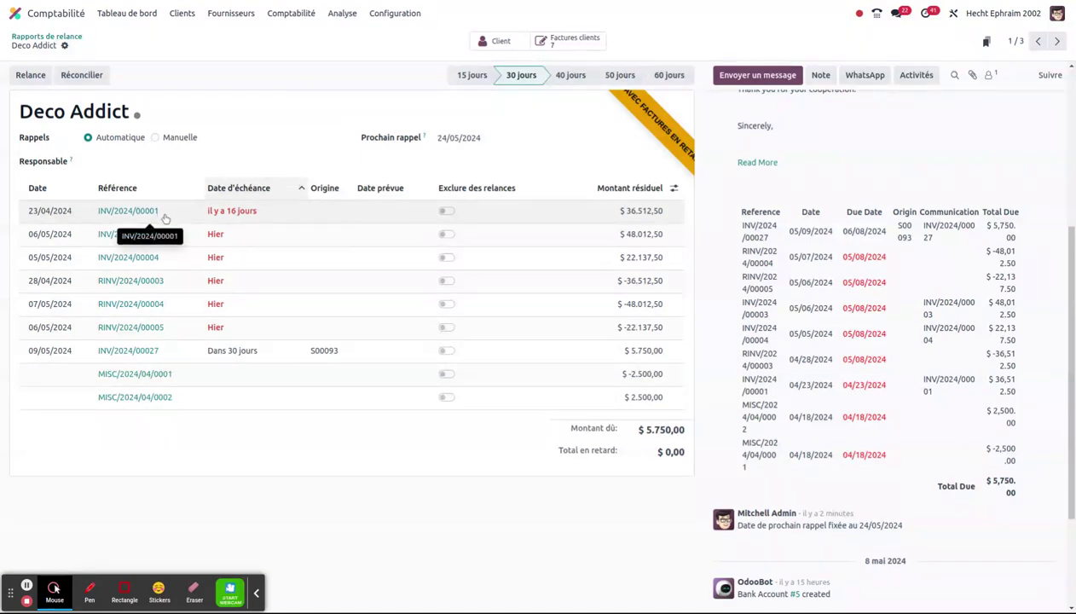
Try excluding invoice INV/2024/00001 from Deco Addict's follow-ups, discard the changes and return to the apps overview.
click(445, 211)
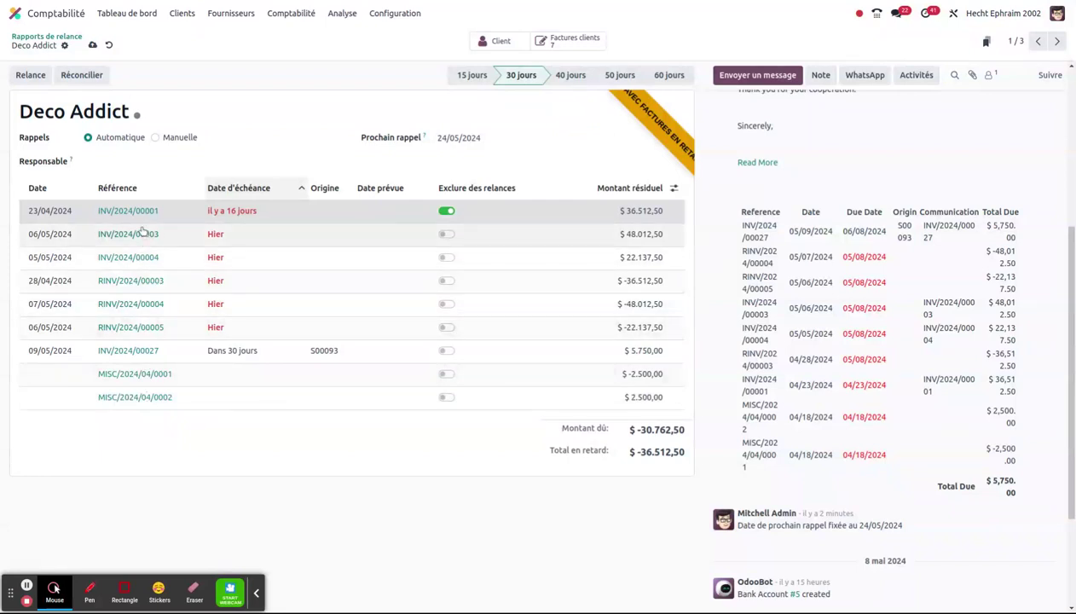
click(457, 213)
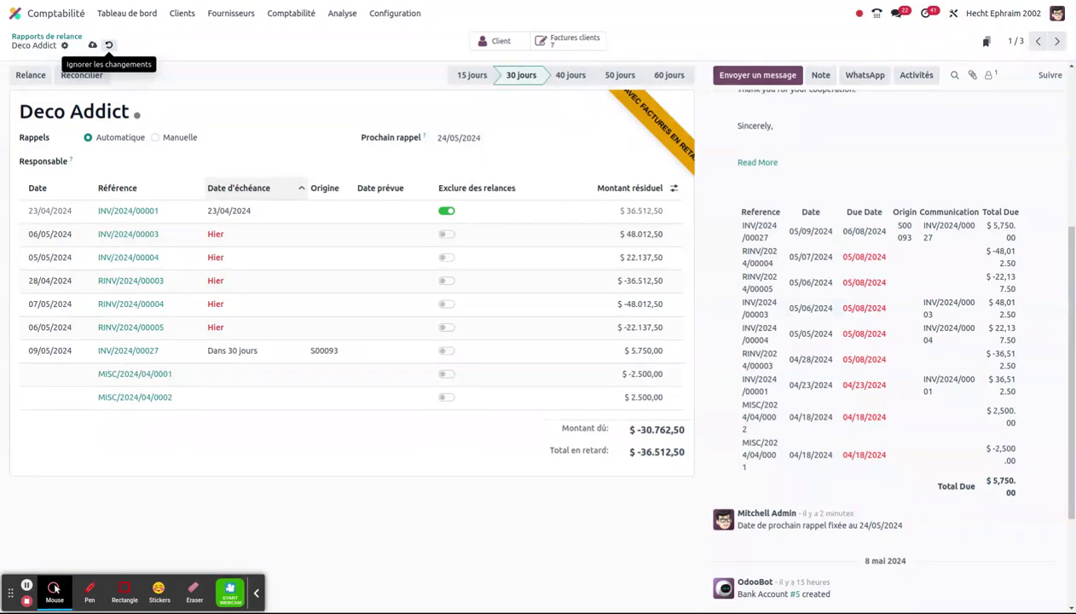
click(109, 45)
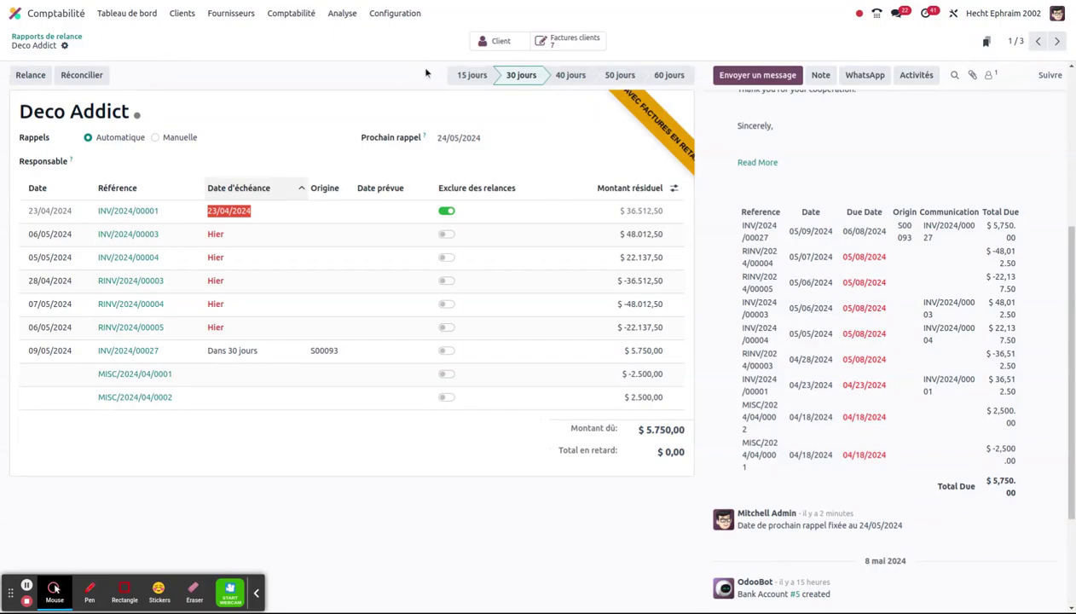
click(15, 13)
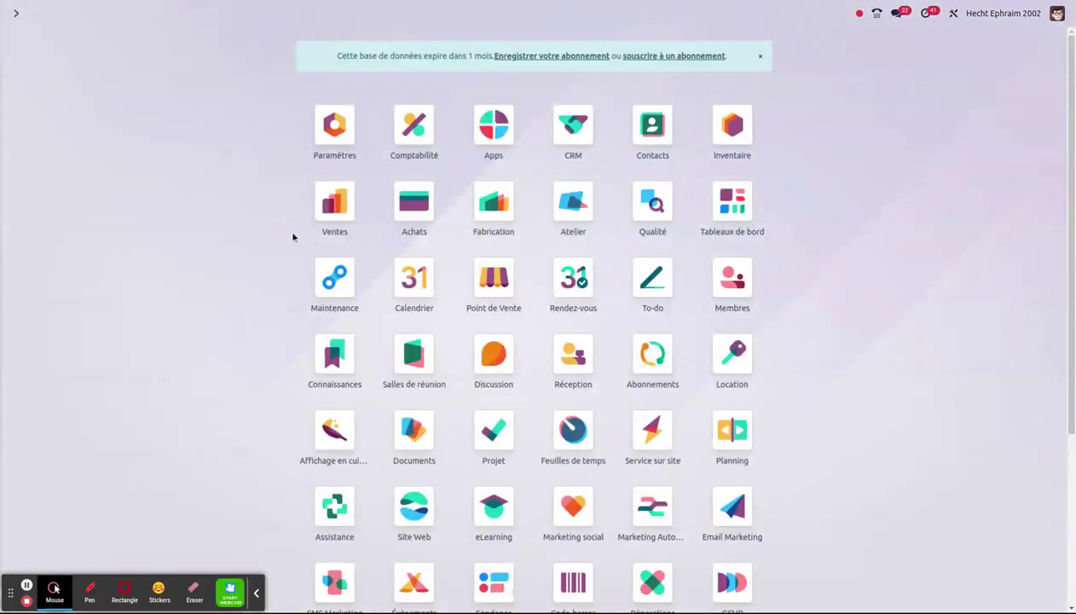